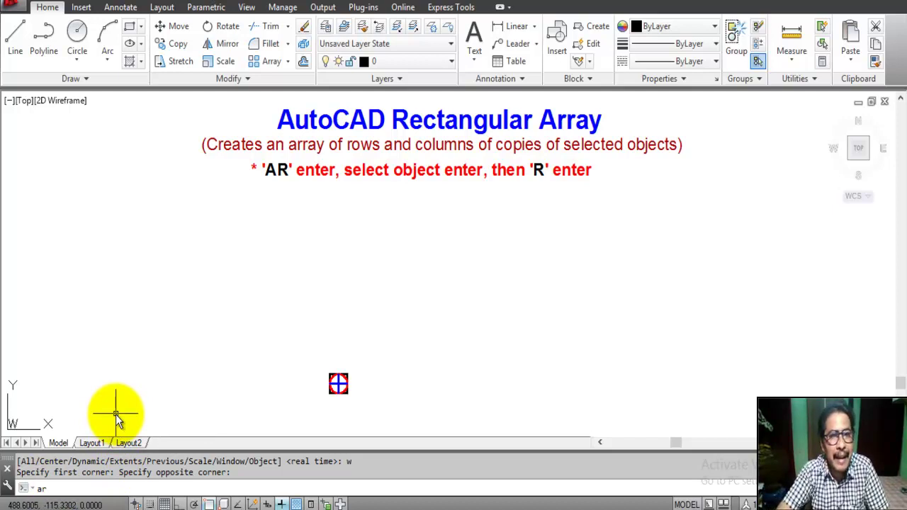
- Create a rectangular array from the square symbol with the circle and cross below the title text
{"action": "key", "text": "Return"}
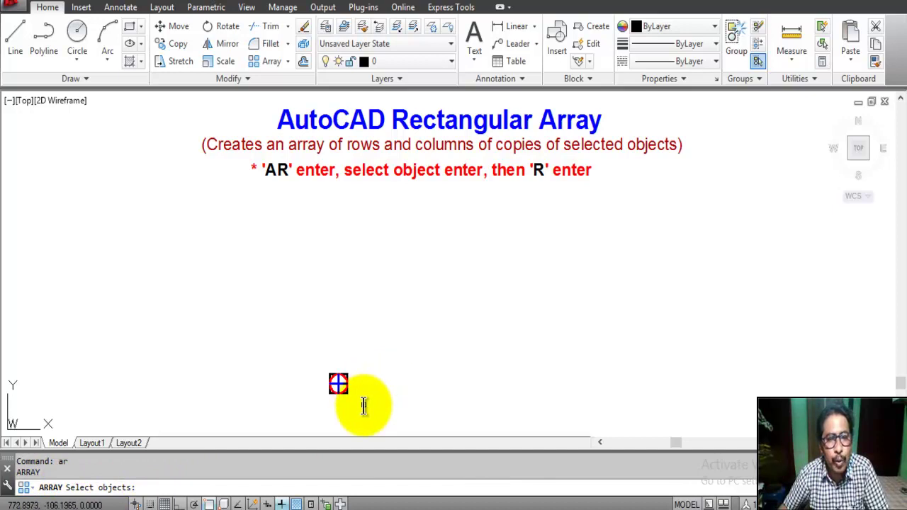
{"action": "left_click", "coordinate": [363, 405]}
{"action": "left_click", "coordinate": [318, 367]}
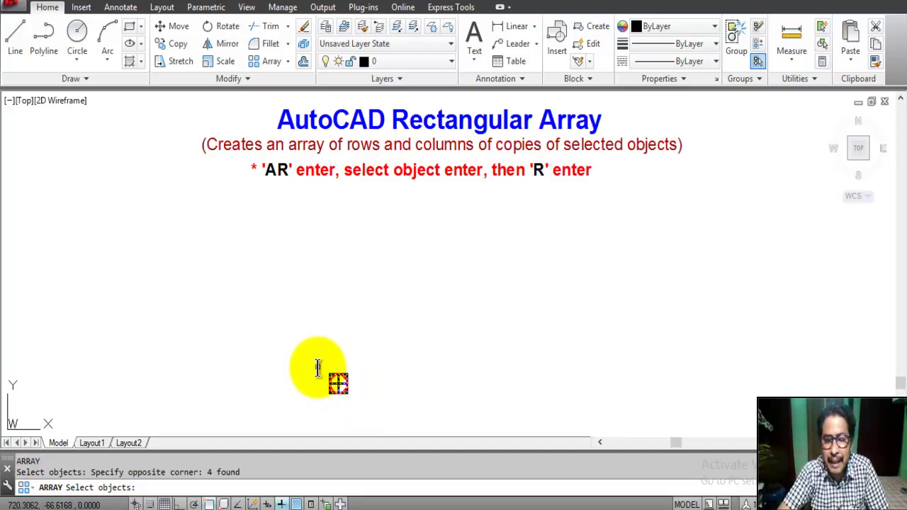
{"action": "key", "text": "Return"}
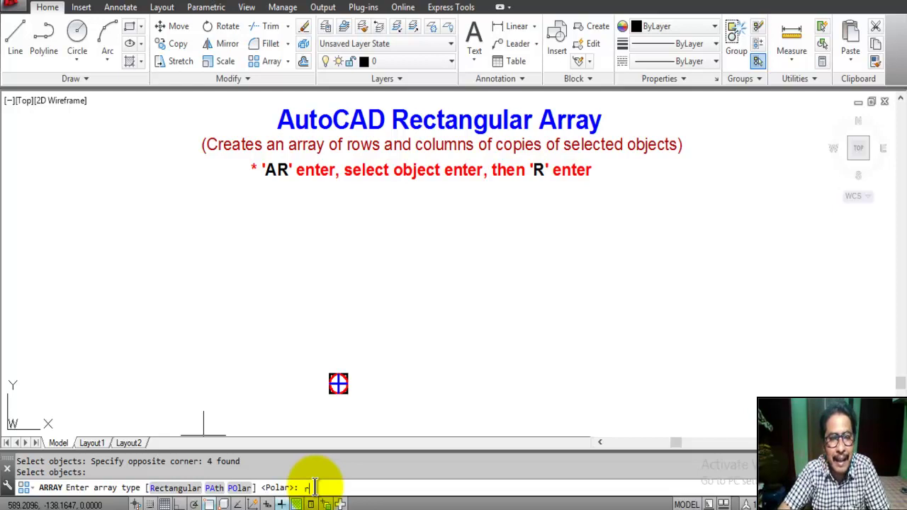
{"action": "key", "text": "Return"}
{"action": "type", "text": "r"}
{"action": "key", "text": "Return"}
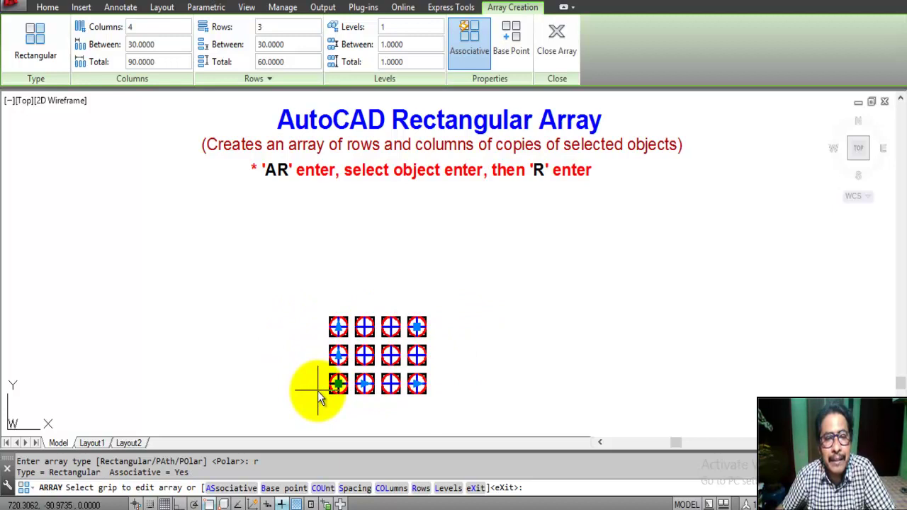
- Set the array to 8 columns with a column spacing of 40
{"action": "left_click", "coordinate": [150, 26]}
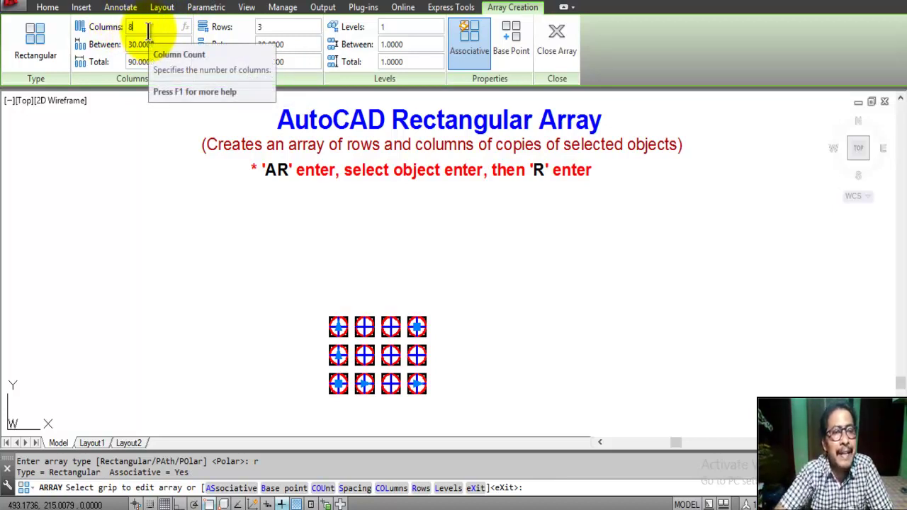
{"action": "type", "text": "8"}
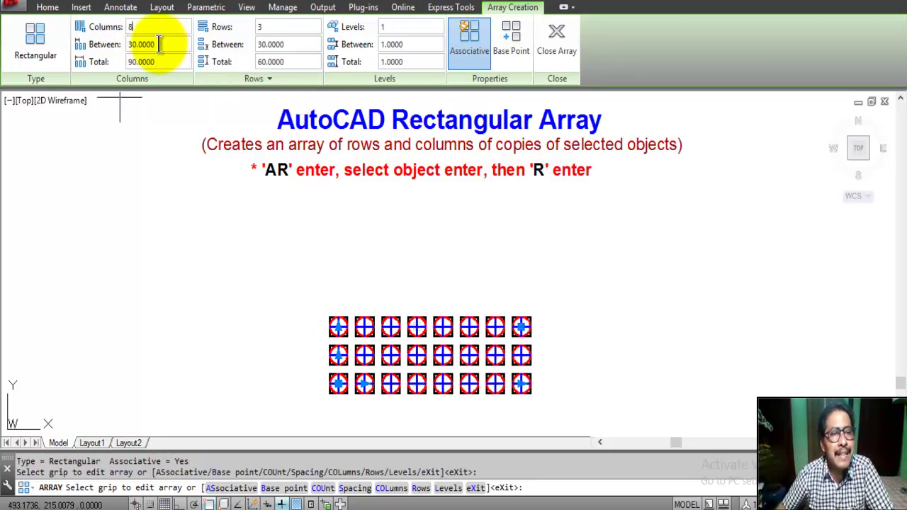
{"action": "key", "text": "Return"}
{"action": "left_click", "coordinate": [160, 45]}
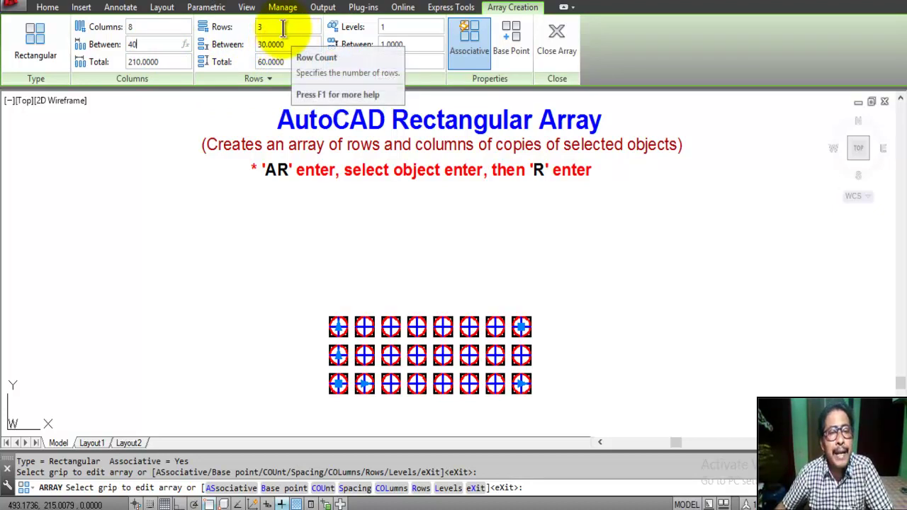
{"action": "key", "text": "Return"}
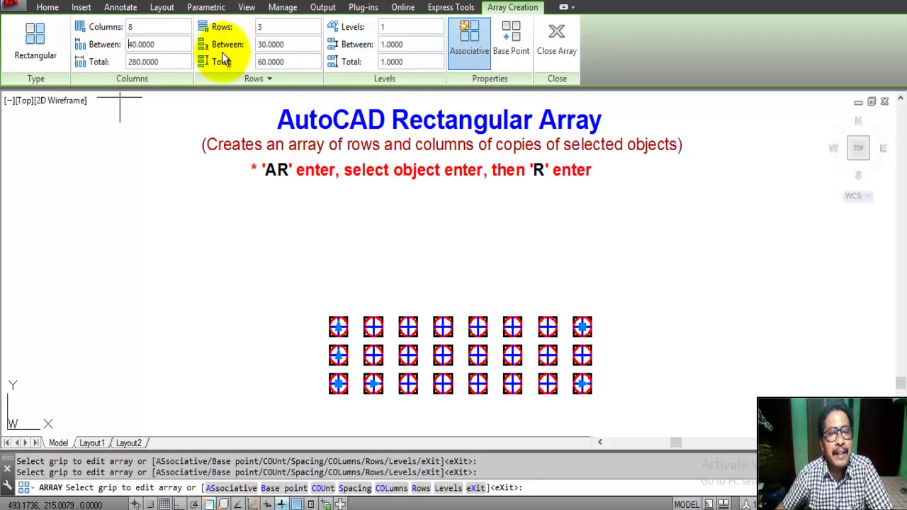
- Set the array's row spacing to 50 and its row count to 4, and finish the array
{"action": "left_click", "coordinate": [297, 46]}
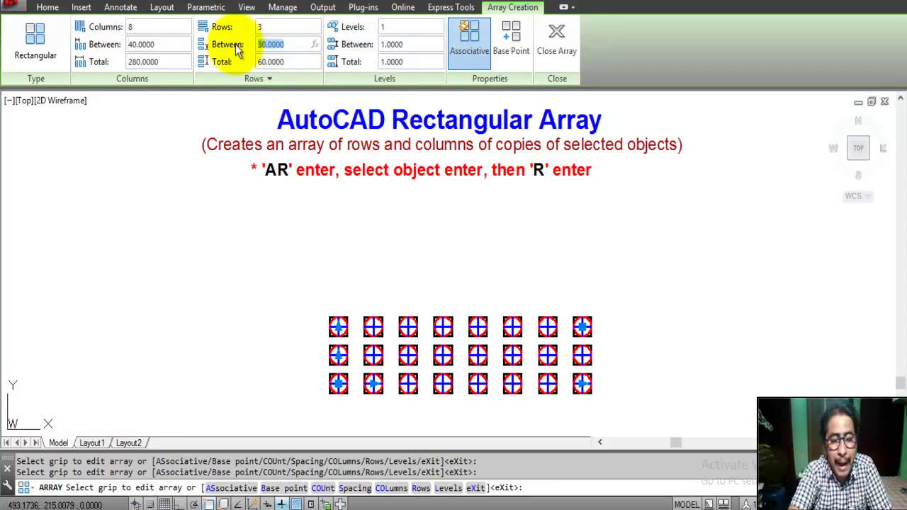
{"action": "type", "text": "50"}
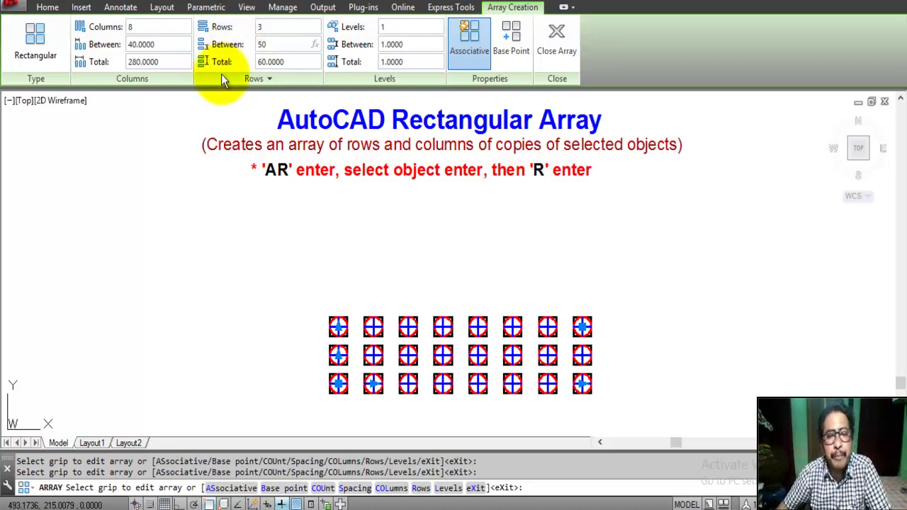
{"action": "key", "text": "Return"}
{"action": "scroll", "coordinate": [439, 244], "scroll_direction": "down", "scroll_amount": 2}
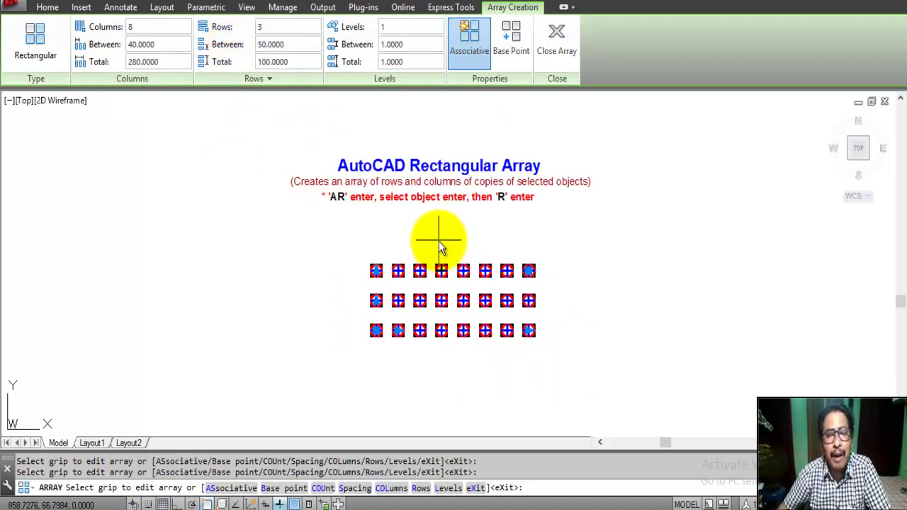
{"action": "scroll", "coordinate": [463, 303], "scroll_direction": "up", "scroll_amount": 2}
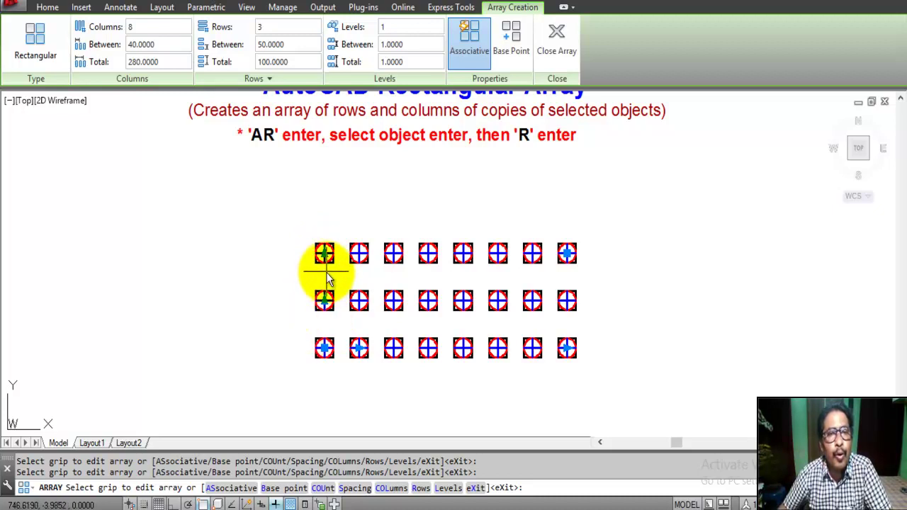
{"action": "left_click", "coordinate": [269, 28]}
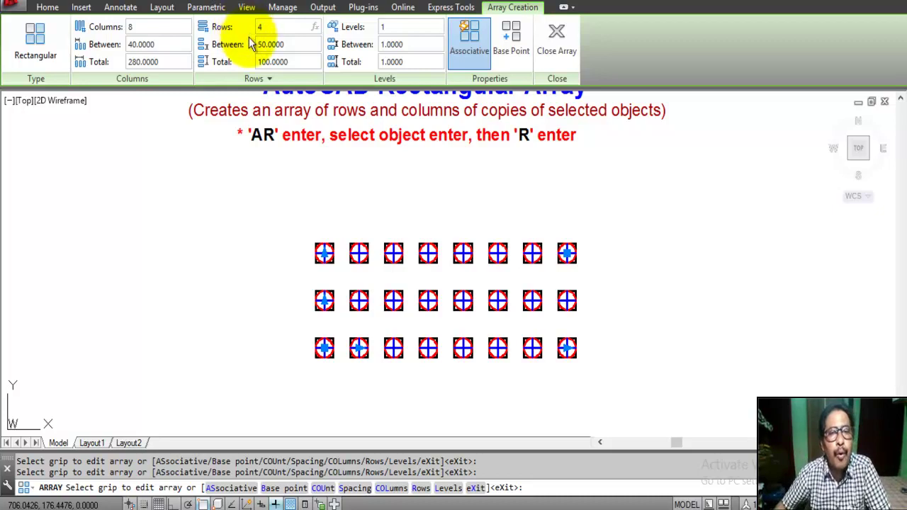
{"action": "left_click", "coordinate": [290, 46]}
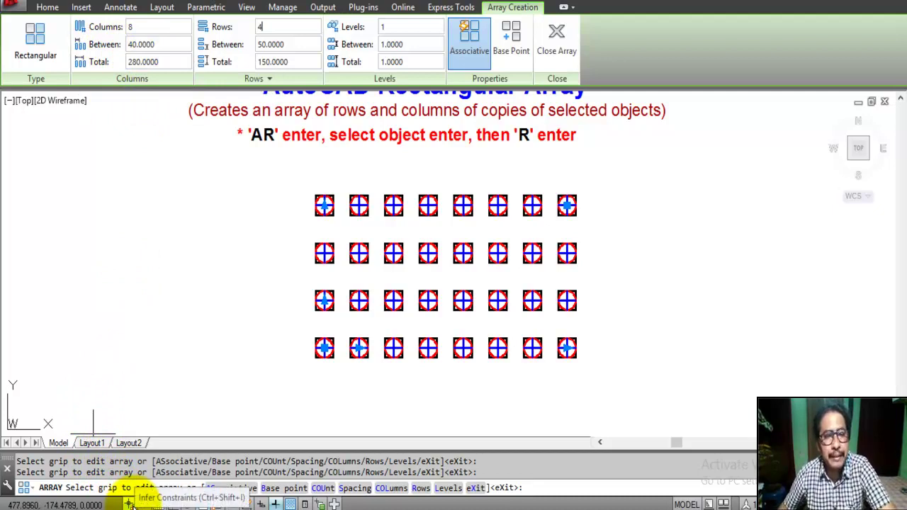
{"action": "key", "text": "Escape"}
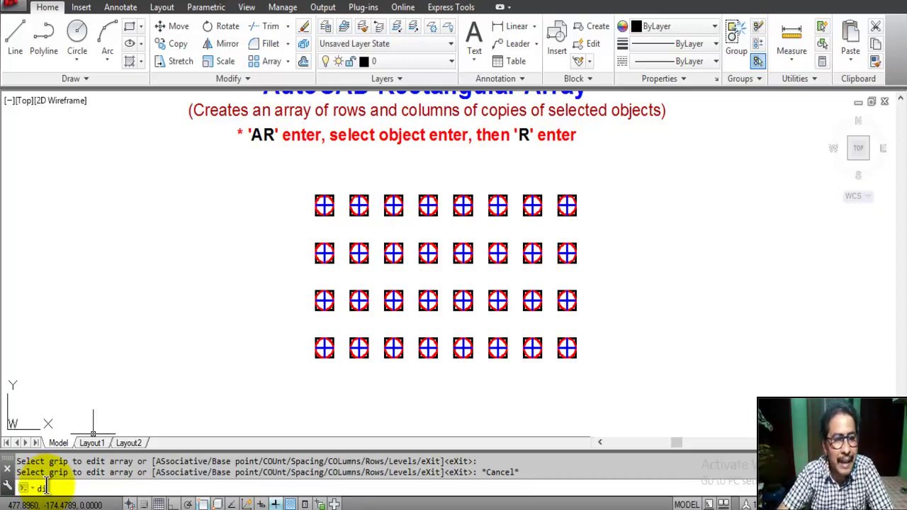
- Measure the centre-to-centre distance between the first two symbols in the array's top row
{"action": "key", "text": "Return"}
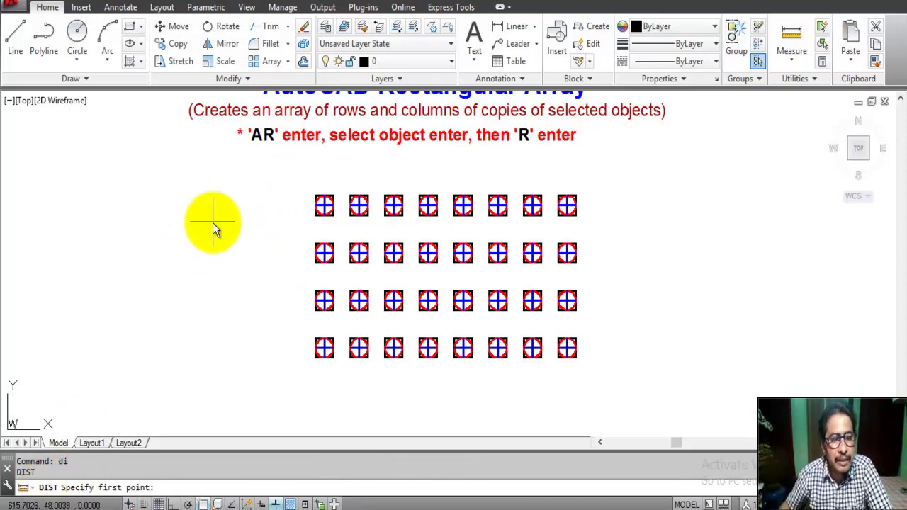
{"action": "right_click", "coordinate": [229, 177], "text": "shift"}
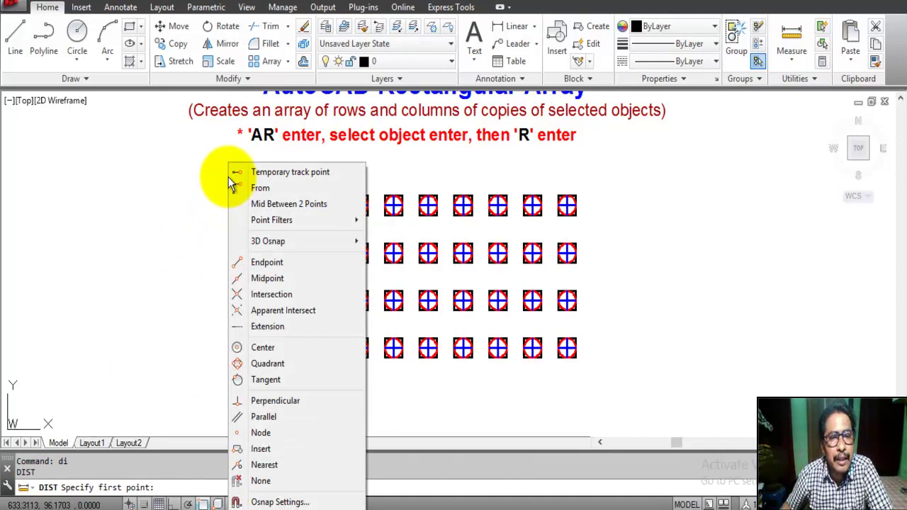
{"action": "left_click", "coordinate": [262, 347]}
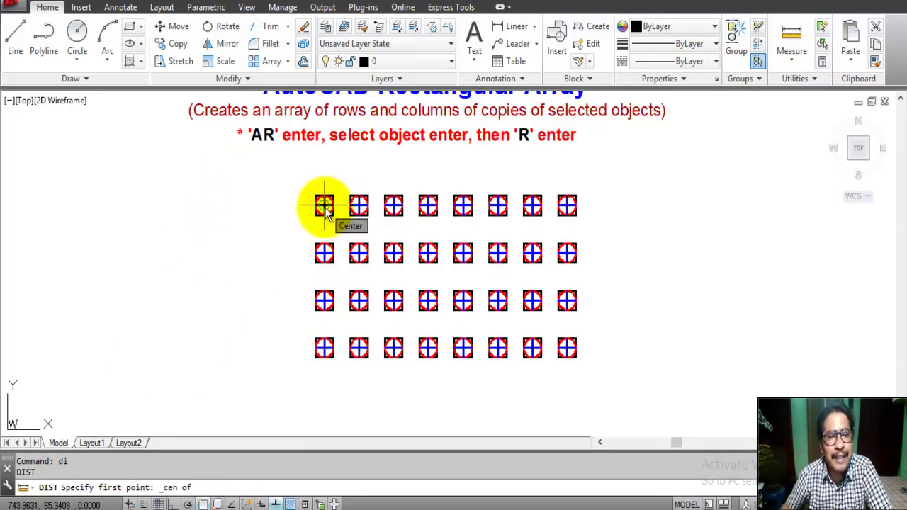
{"action": "left_click", "coordinate": [325, 212]}
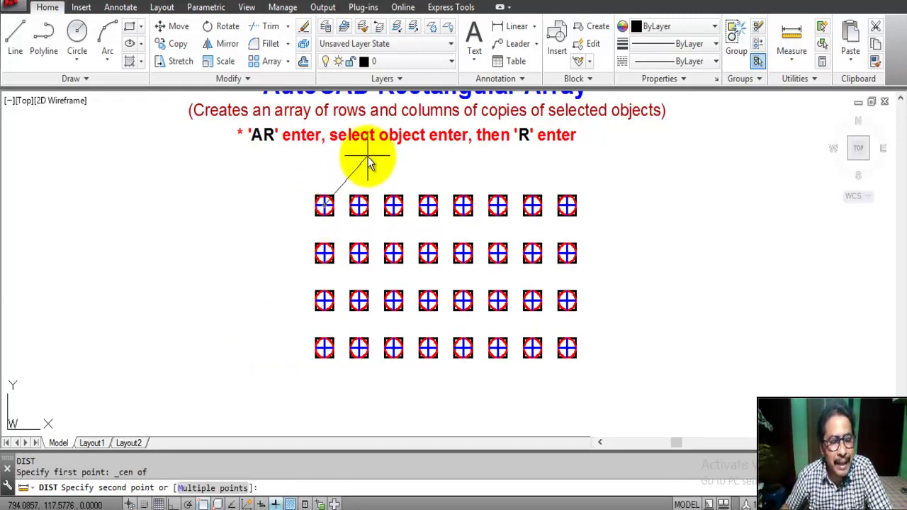
{"action": "right_click", "coordinate": [367, 156], "text": "shift"}
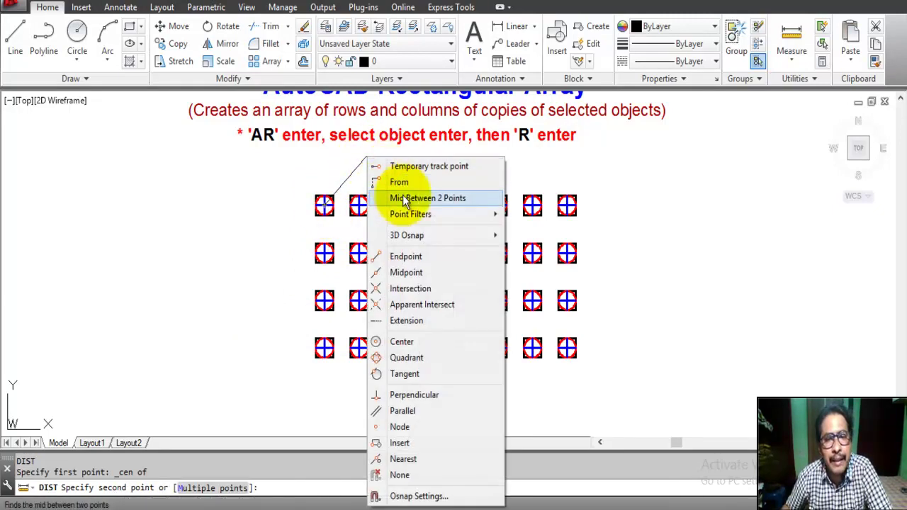
{"action": "left_click", "coordinate": [400, 342]}
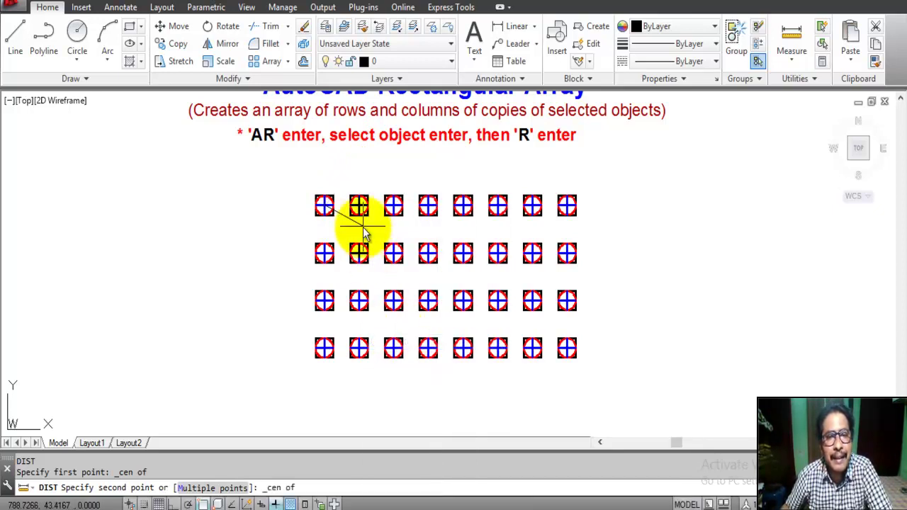
{"action": "left_click", "coordinate": [359, 207]}
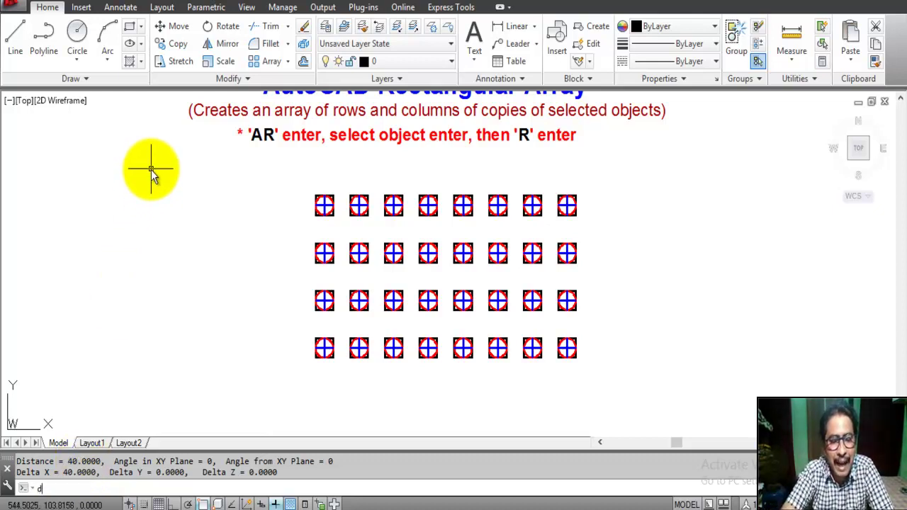
- Measure the centre-to-centre distance between the upper two symbols in the array's first column
{"action": "key", "text": "Return"}
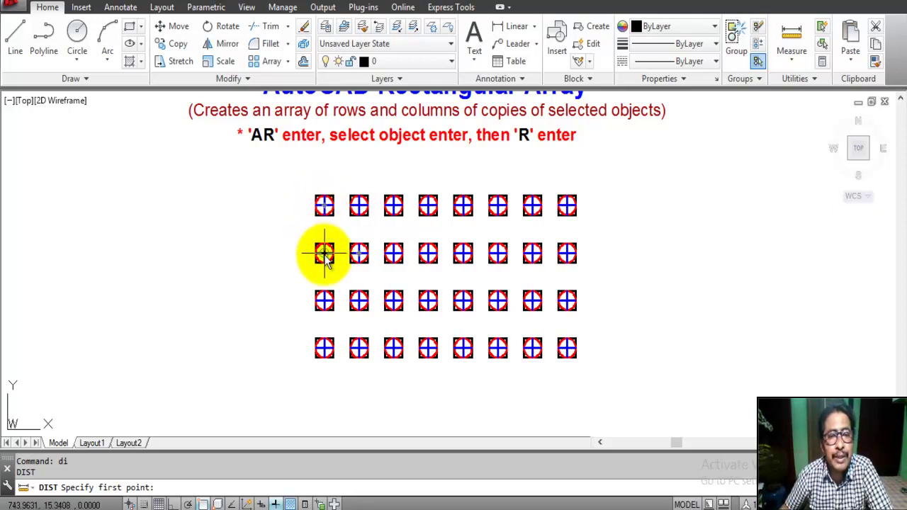
{"action": "left_click", "coordinate": [324, 206]}
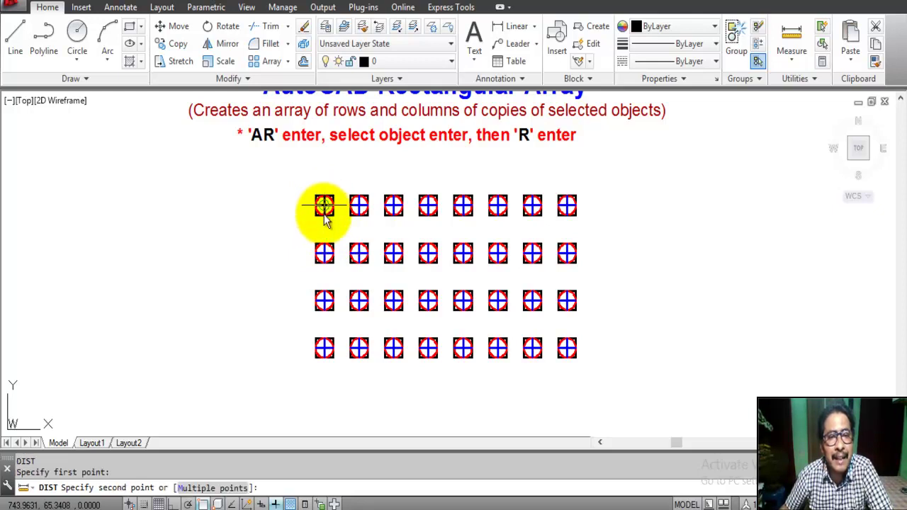
{"action": "left_click", "coordinate": [324, 253]}
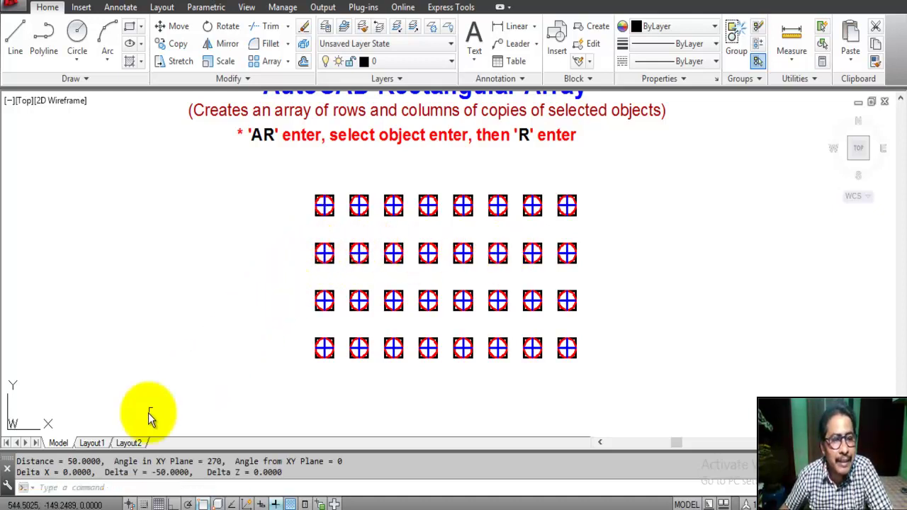